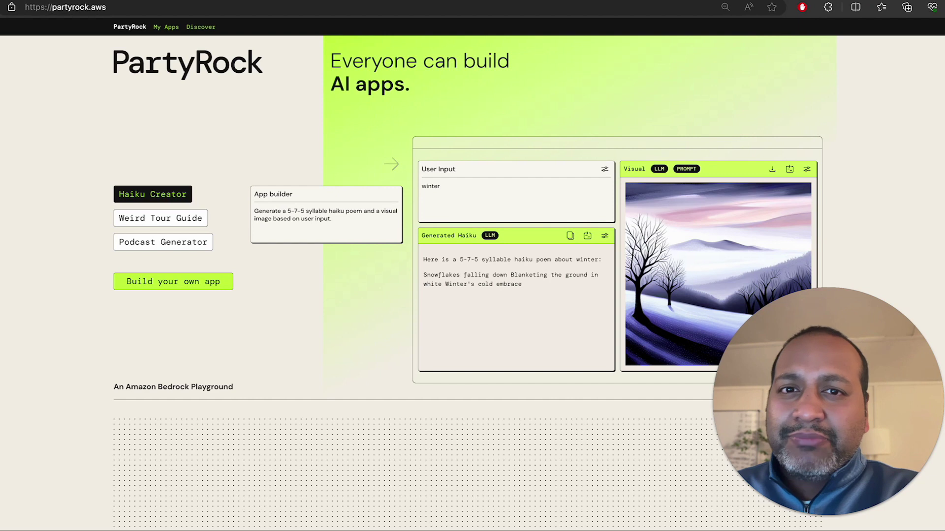
# Look over the PartyRock home page with its Haiku Creator winter-haiku example.
pyautogui.moveTo(834, 297)
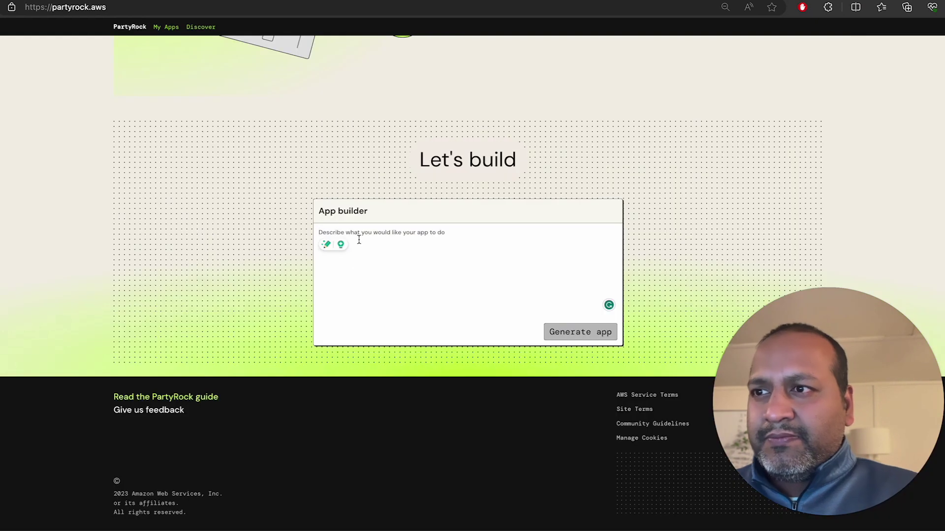
# Paste 'Describe computer science concepts to my 5 year old.' into the App builder and generate the app.
pyautogui.write('Describe computer science concepts to my 5 year old.')
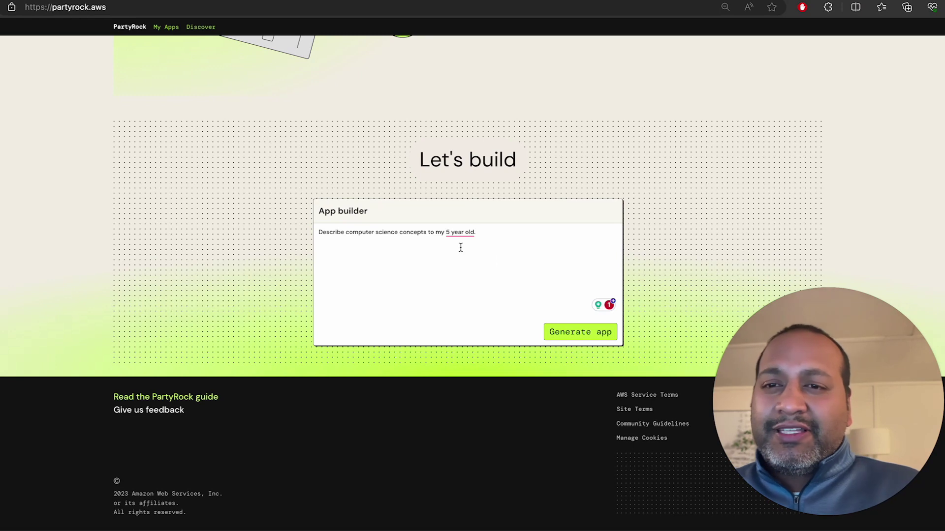
pyautogui.click(573, 332)
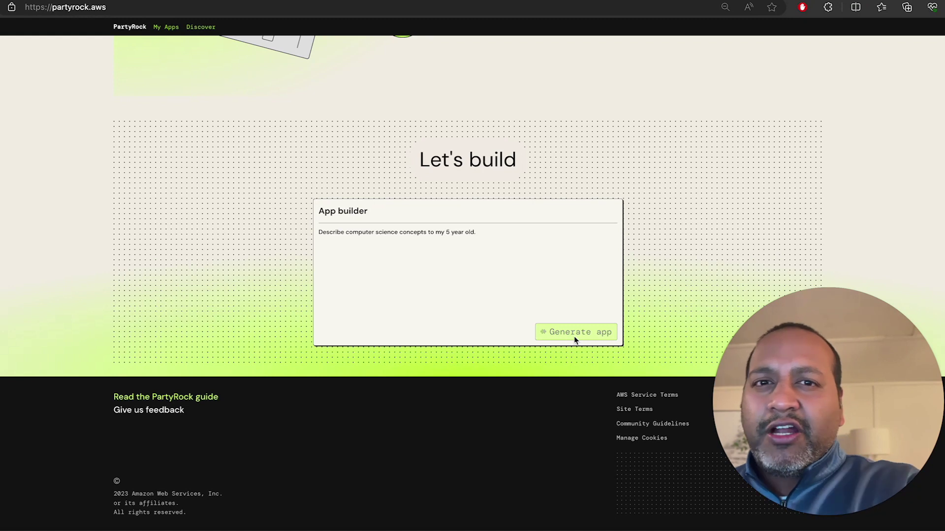
# Enter 'Arrays' as the concept and review the toy-box explanation and its widget settings.
pyautogui.click(575, 333)
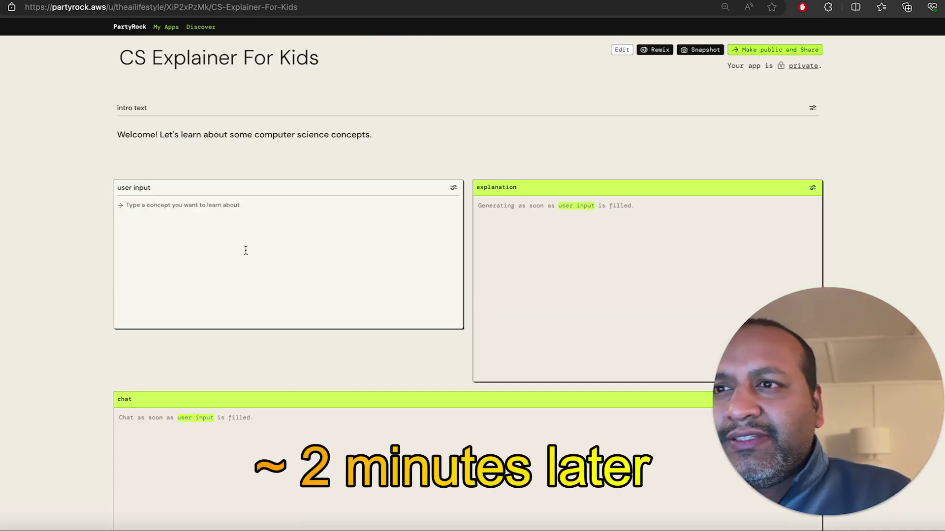
pyautogui.click(245, 251)
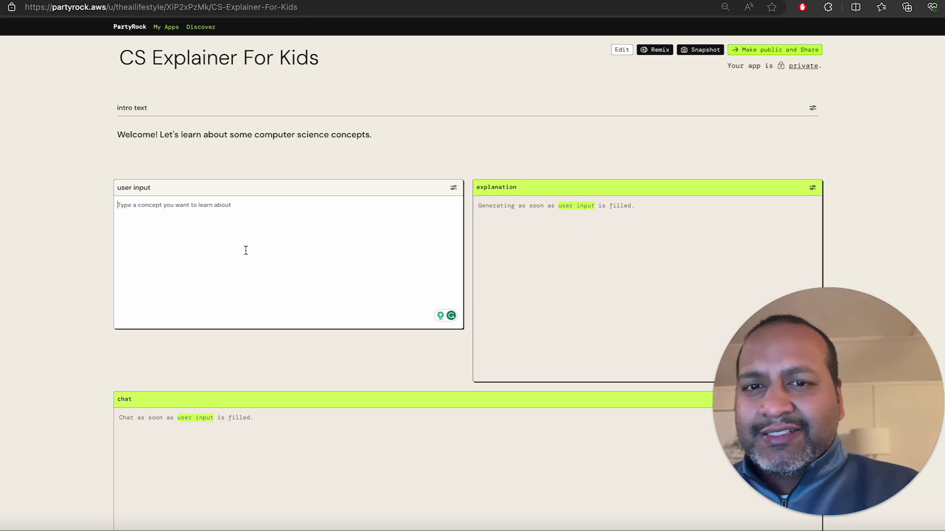
pyautogui.write('Arrays')
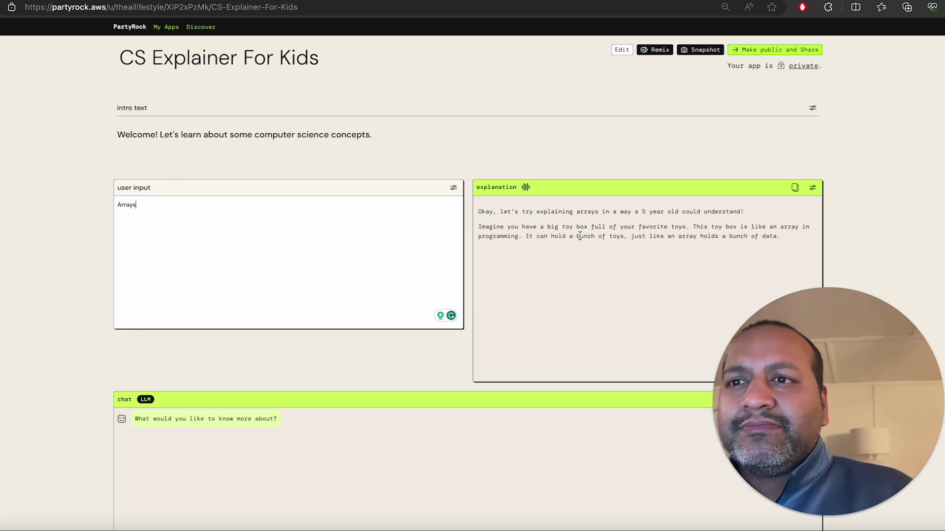
pyautogui.scroll(-2, 536, 217)
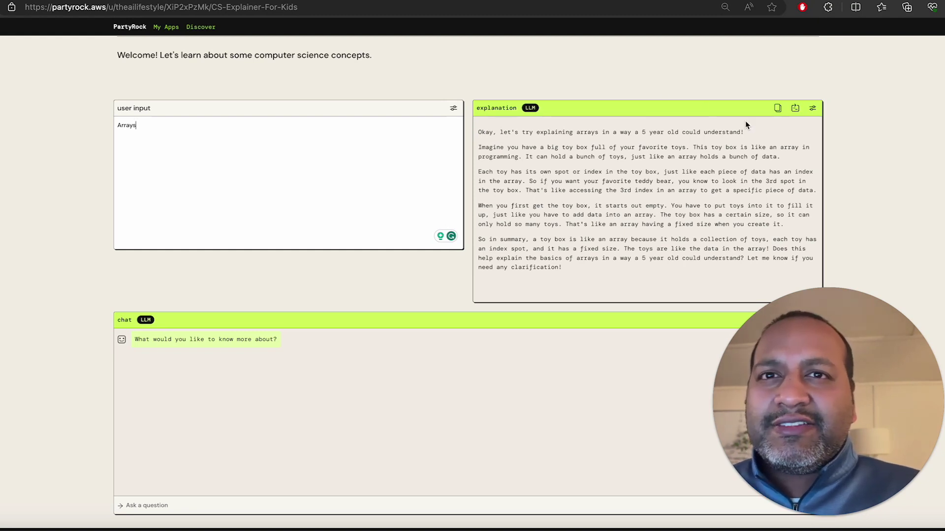
pyautogui.click(813, 108)
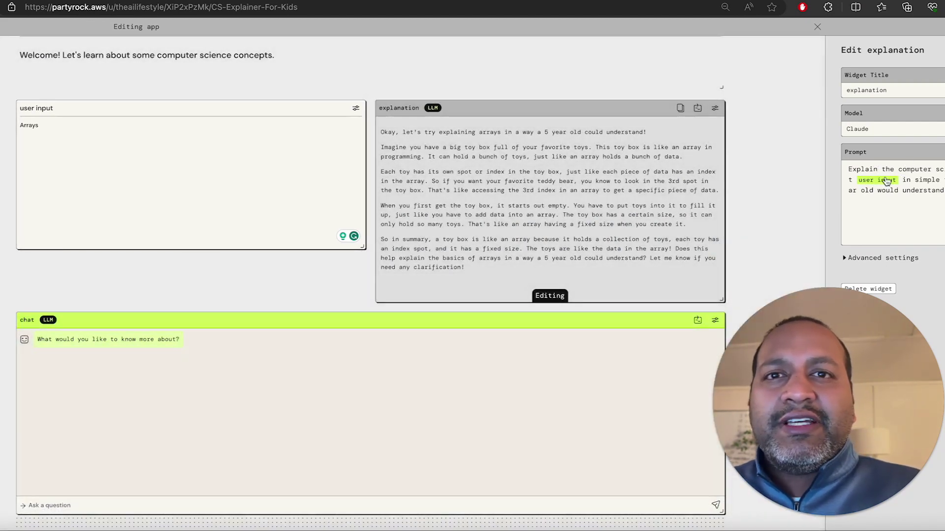
pyautogui.press('Escape')
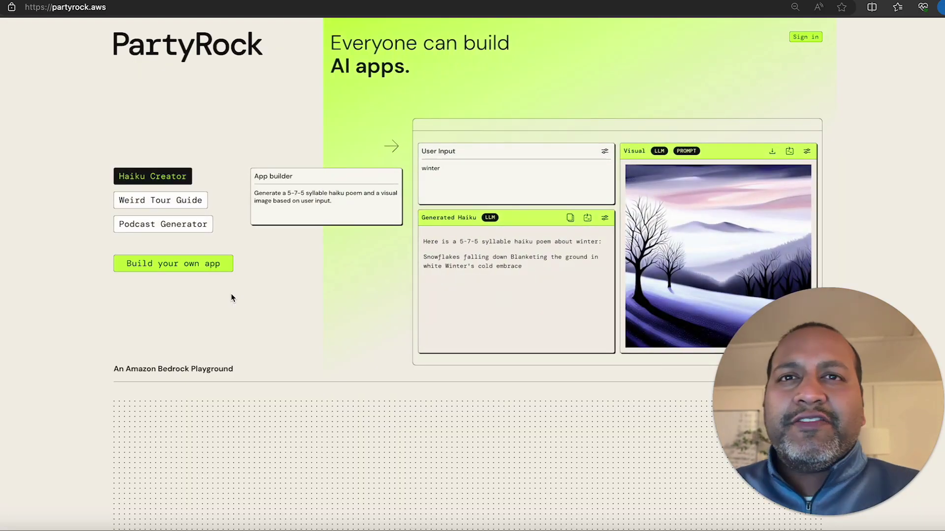
# Sign in to PartyRock and browse the Discover page of shared apps.
pyautogui.click(816, 38)
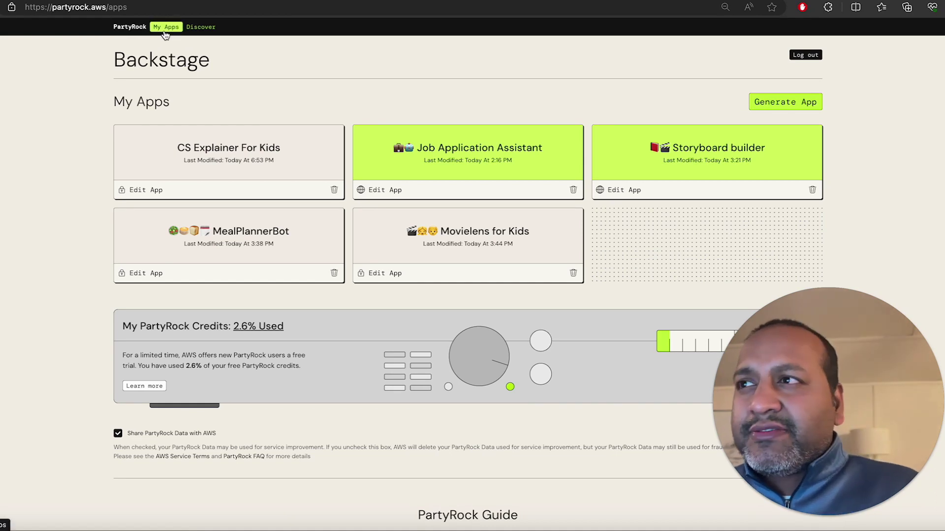
pyautogui.click(201, 27)
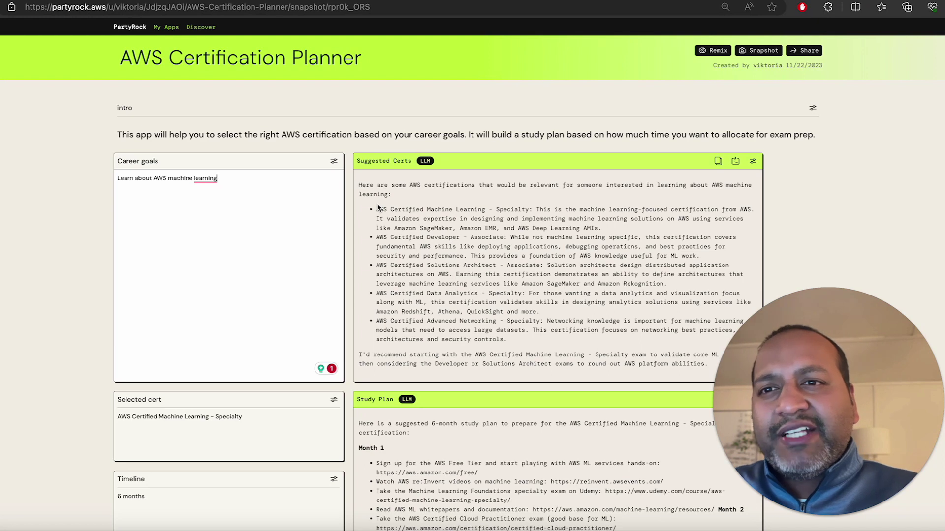
pyautogui.scroll(-6, 377, 204)
pyautogui.scroll(2, 377, 203)
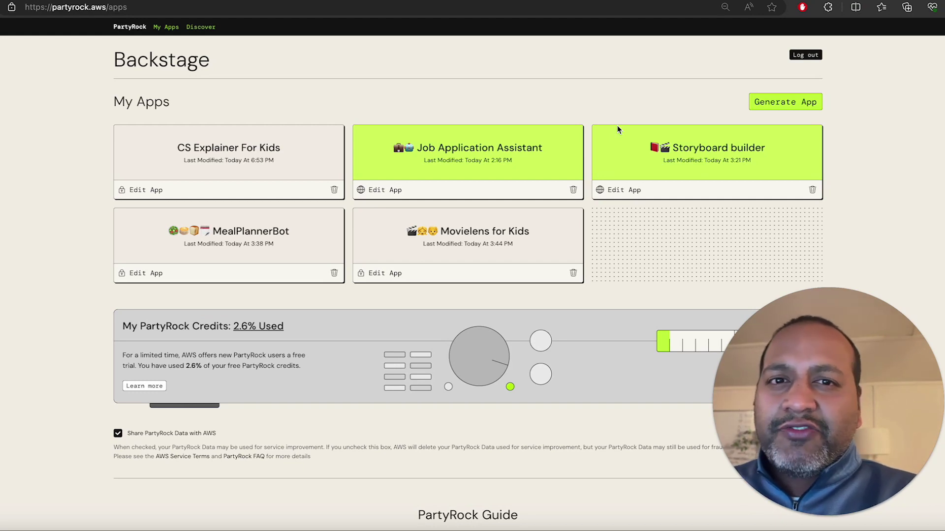
# Open the Storyboard builder app from My Apps and inspect its subject and situation inputs.
pyautogui.click(664, 149)
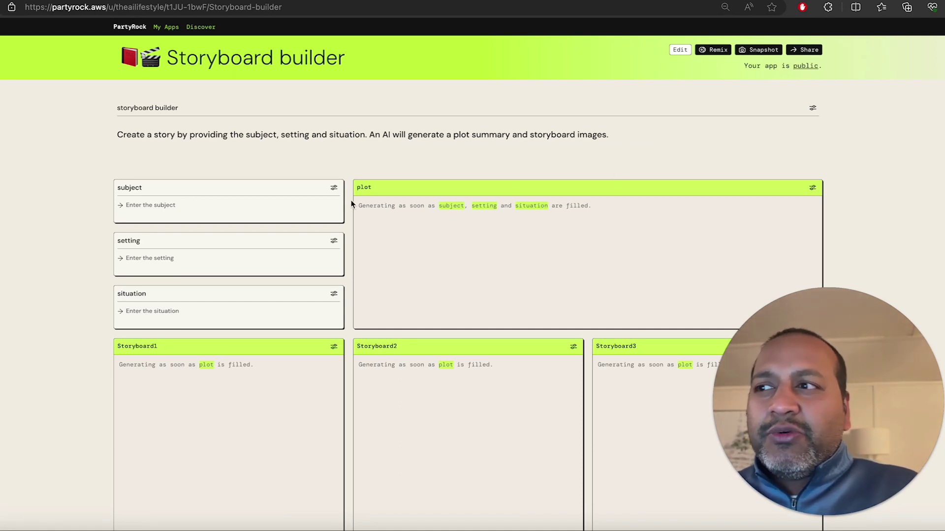
pyautogui.click(259, 211)
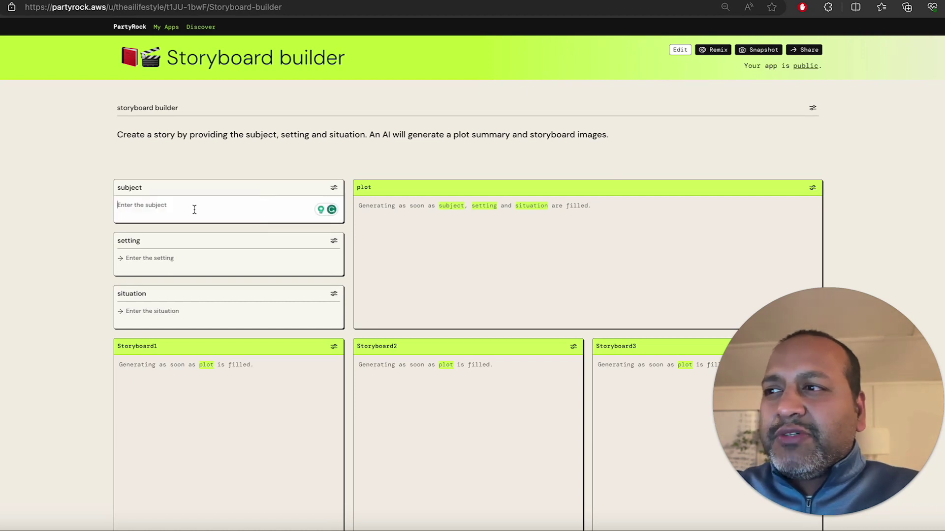
pyautogui.click(186, 318)
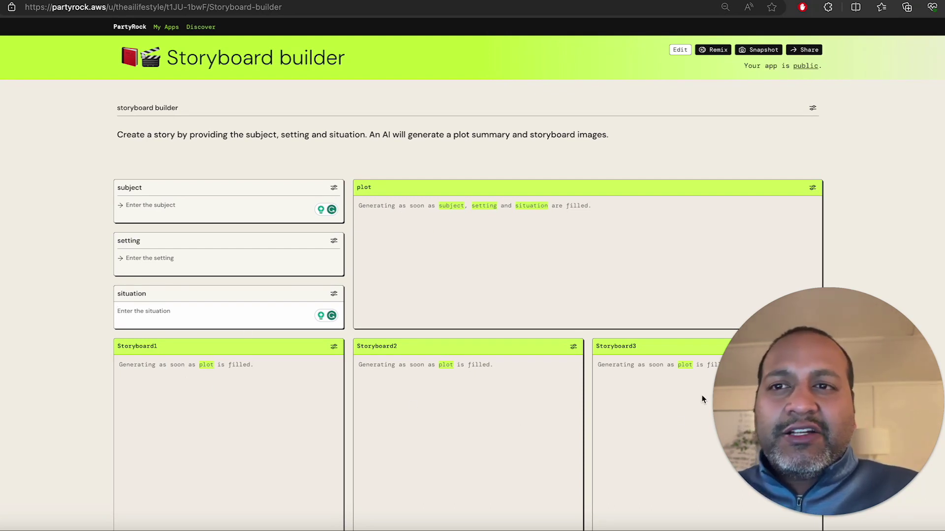
pyautogui.click(158, 212)
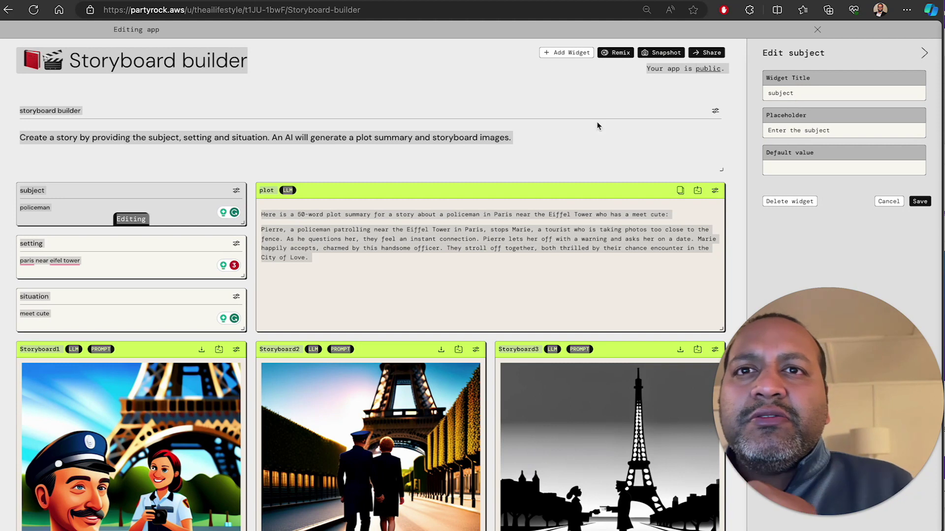
# Cancel the Edit subject panel unchanged and show the Add Widget choices.
pyautogui.hotkey('ctrl', 'a')
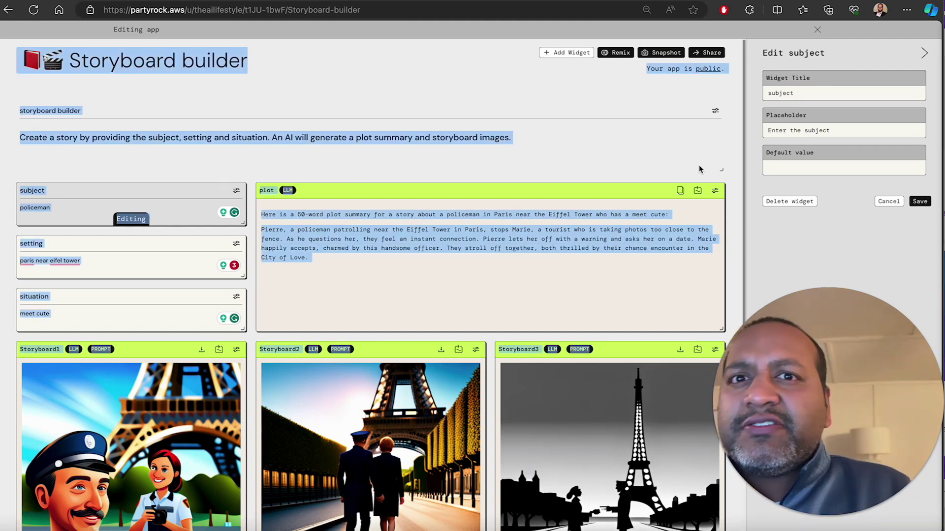
pyautogui.click(889, 201)
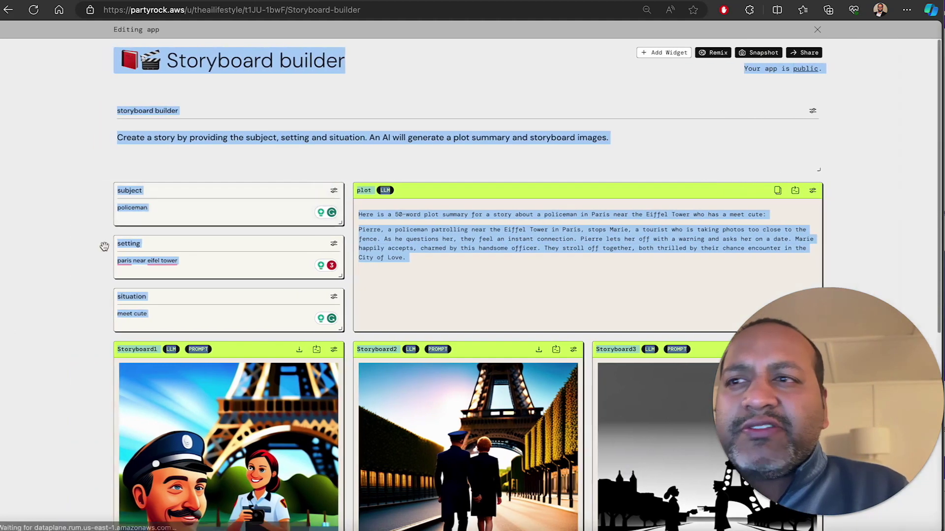
pyautogui.click(207, 260)
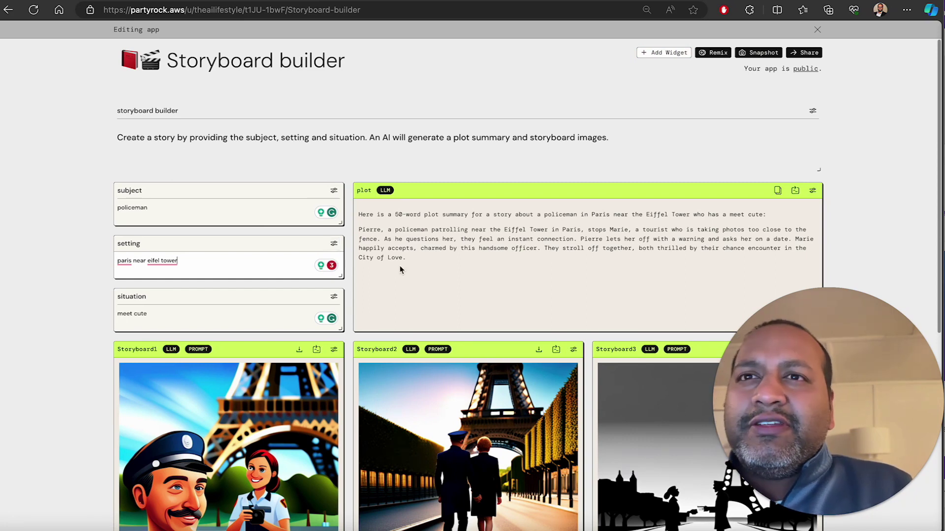
pyautogui.click(667, 53)
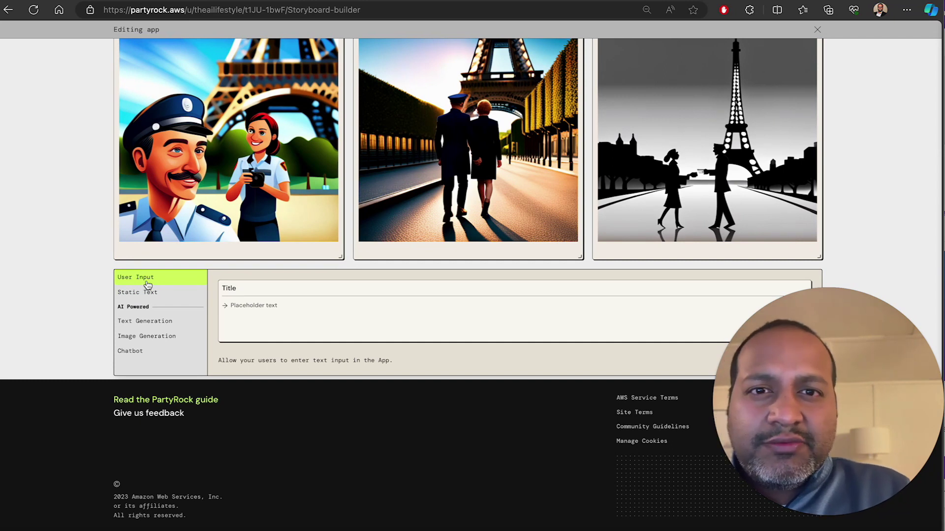
# Scroll through the plot and storyboard images generated for the doctor-on-a-train heart-attack scenario.
pyautogui.scroll(6, 229, 278)
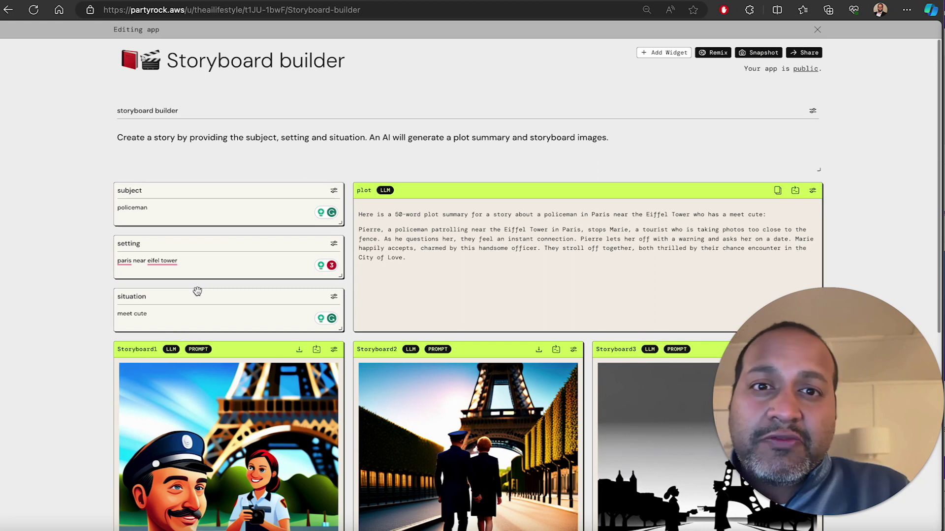
pyautogui.scroll(-7, 197, 291)
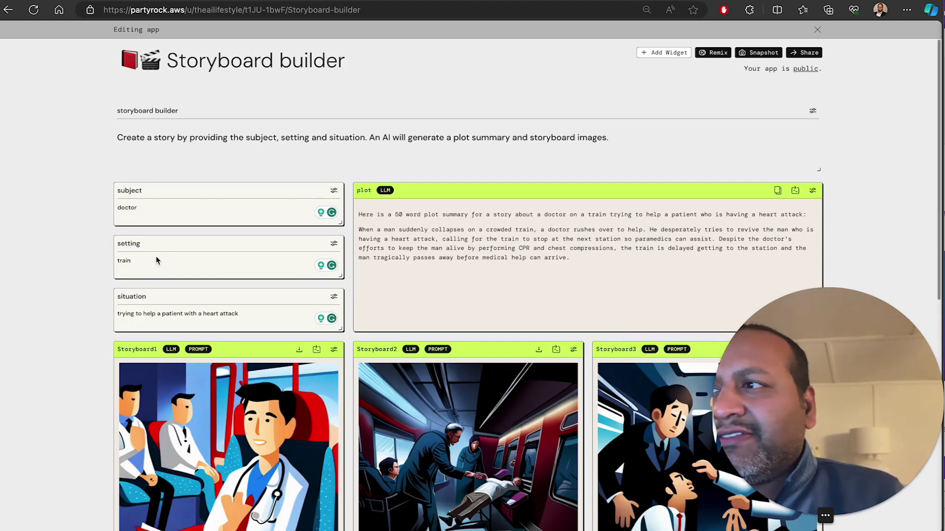
# Inspect the subject and plot widget settings, trying an @ reference, then open Storyboard1's settings.
pyautogui.click(334, 192)
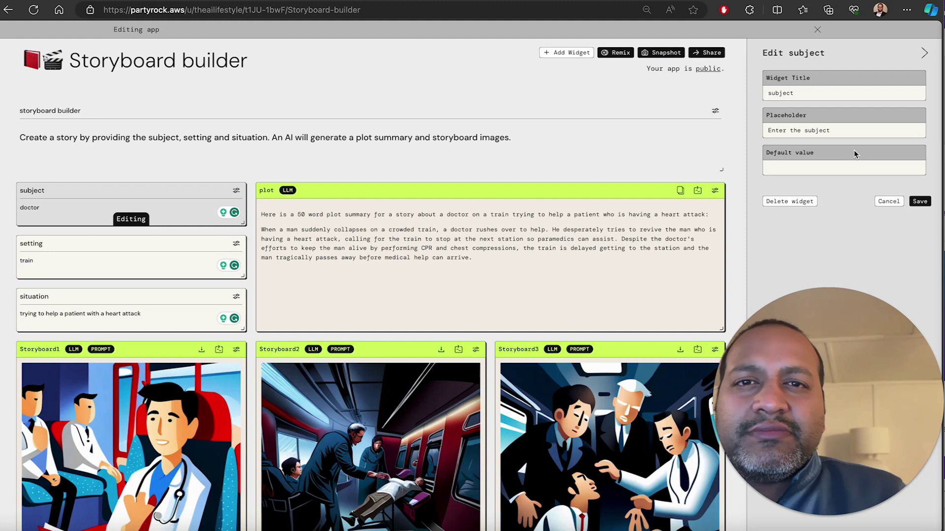
pyautogui.click(888, 202)
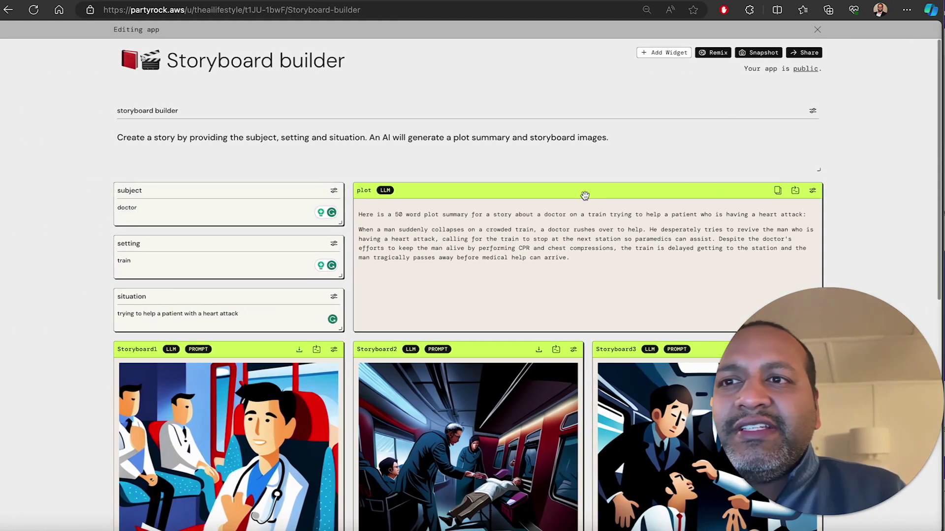
pyautogui.click(812, 190)
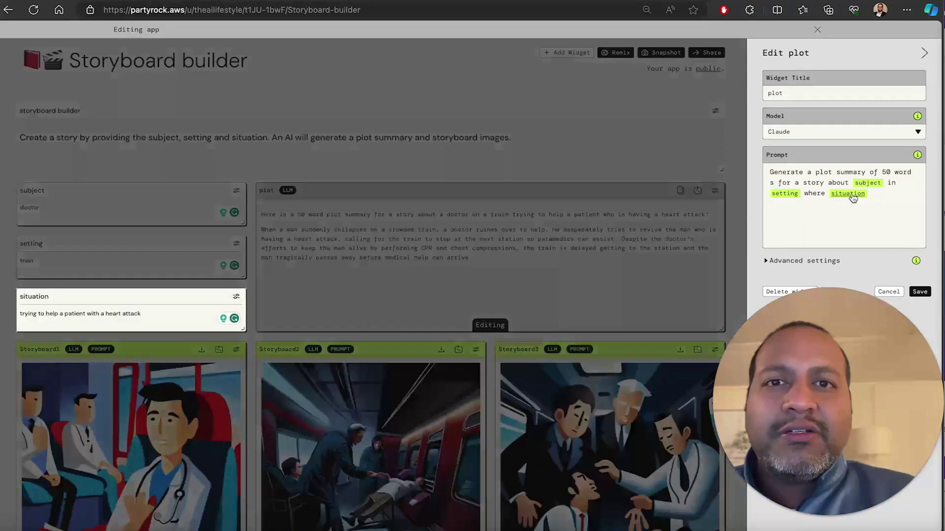
pyautogui.click(876, 194)
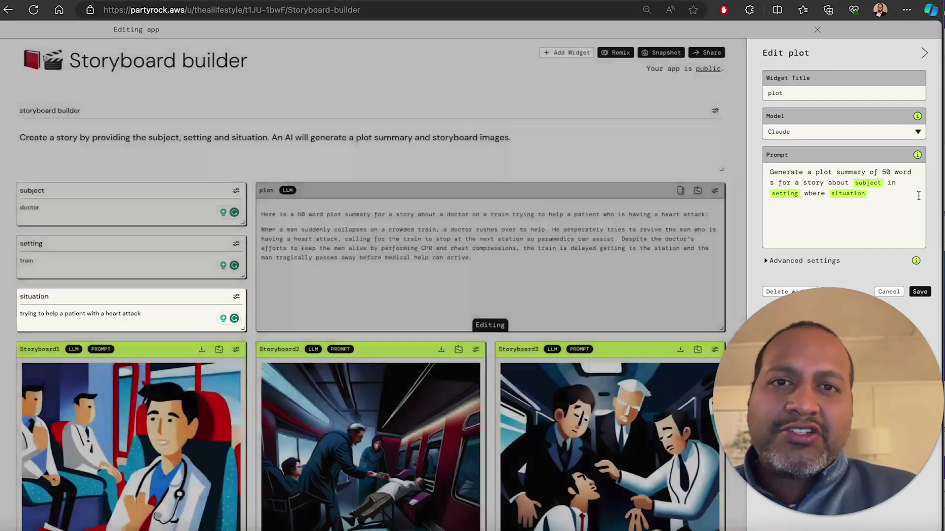
pyautogui.write('@')
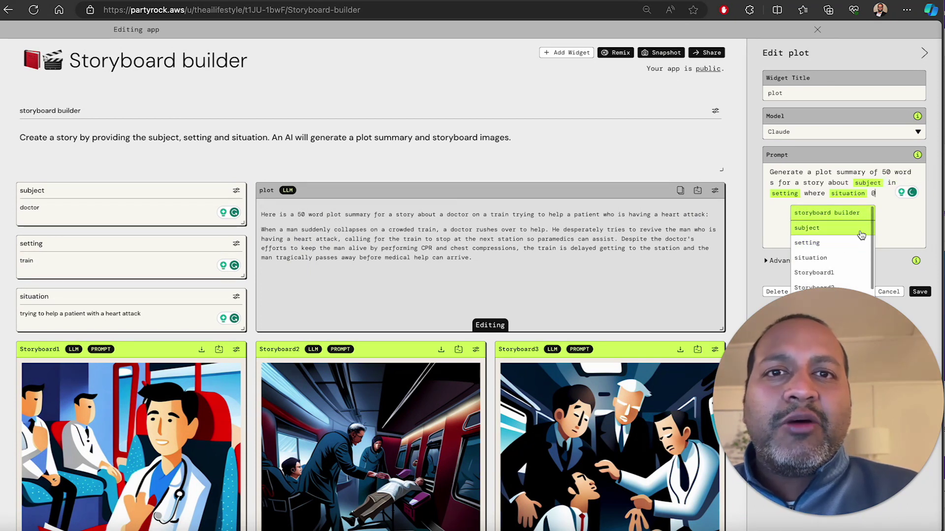
pyautogui.click(880, 196)
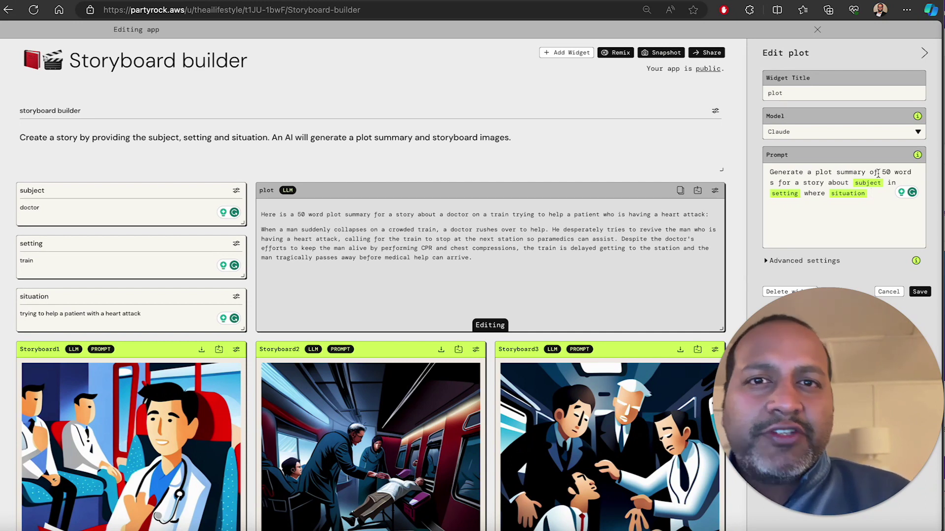
pyautogui.scroll(-2, 807, 246)
pyautogui.click(803, 262)
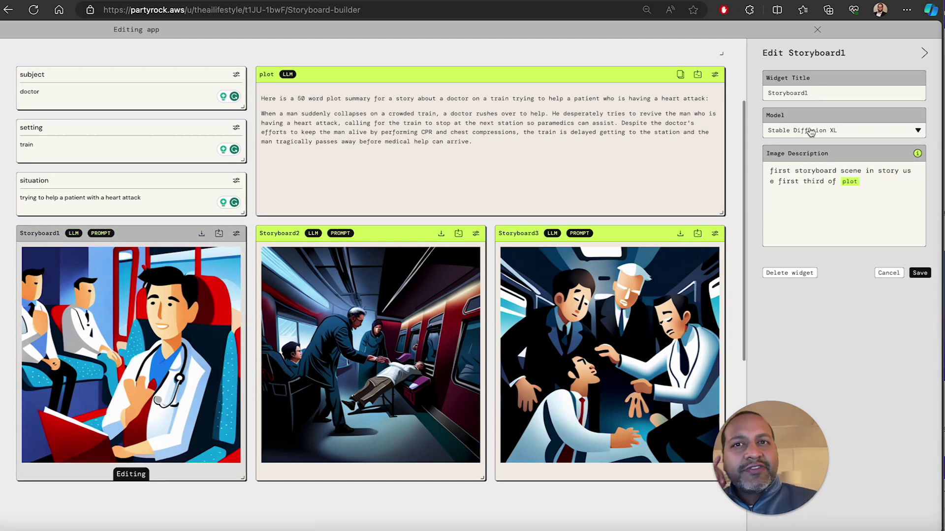
# Keep Stable Diffusion XL for Storyboard1, close its settings unchanged, and reveal the first image's prompt.
pyautogui.click(810, 132)
pyautogui.click(810, 131)
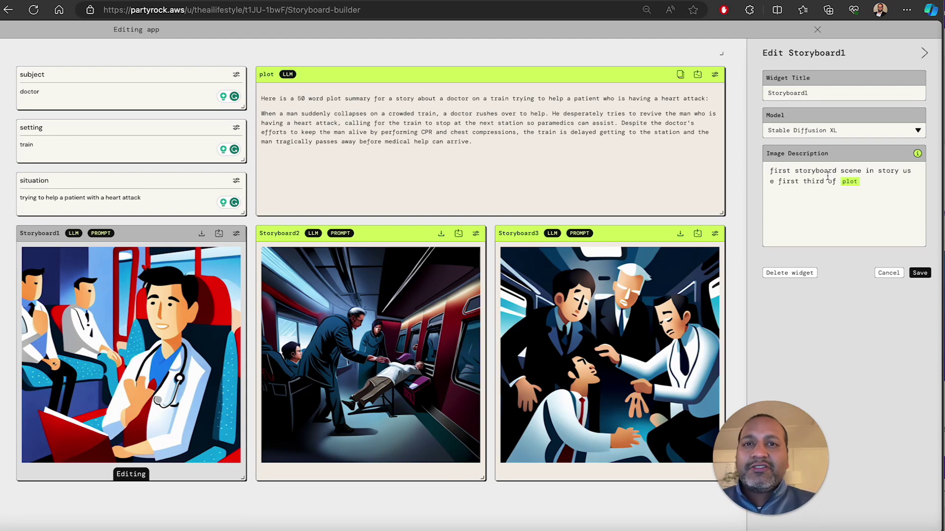
pyautogui.moveTo(846, 183)
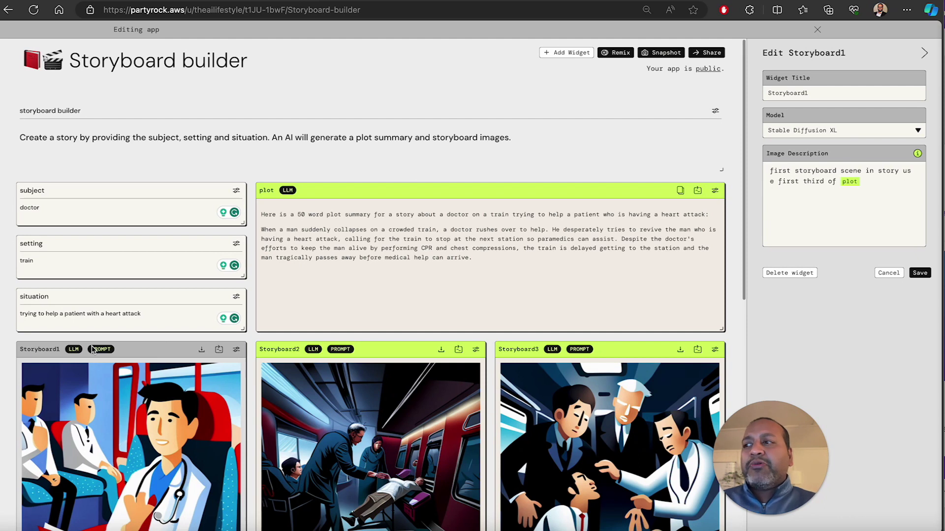
pyautogui.click(888, 273)
pyautogui.moveTo(198, 358)
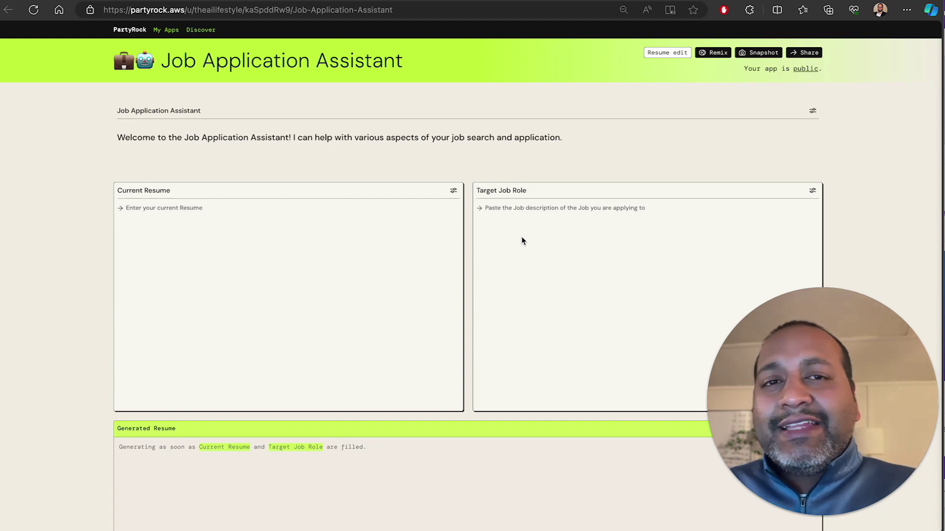
# Scroll through the Job Application Assistant's inputs and output widgets, including the Generated Resume.
pyautogui.scroll(-9, 523, 240)
pyautogui.scroll(4, 522, 240)
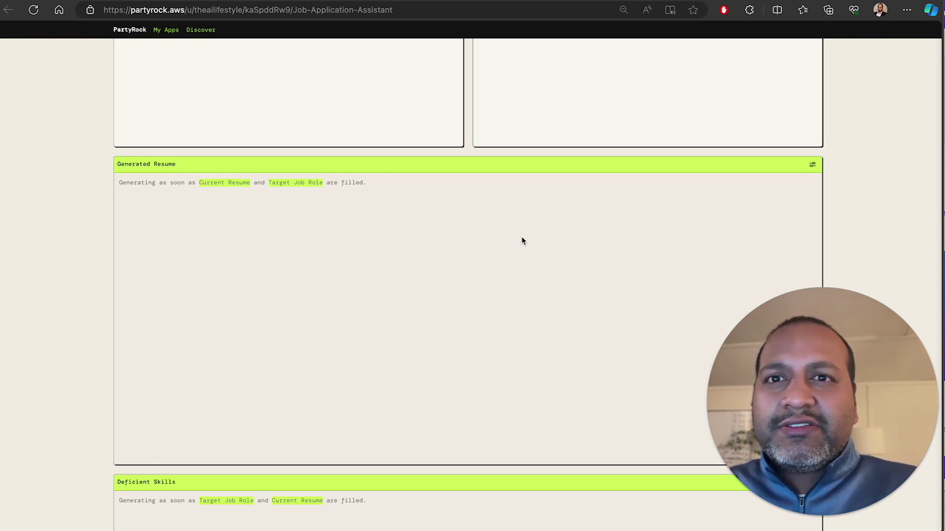
pyautogui.scroll(-6, 523, 240)
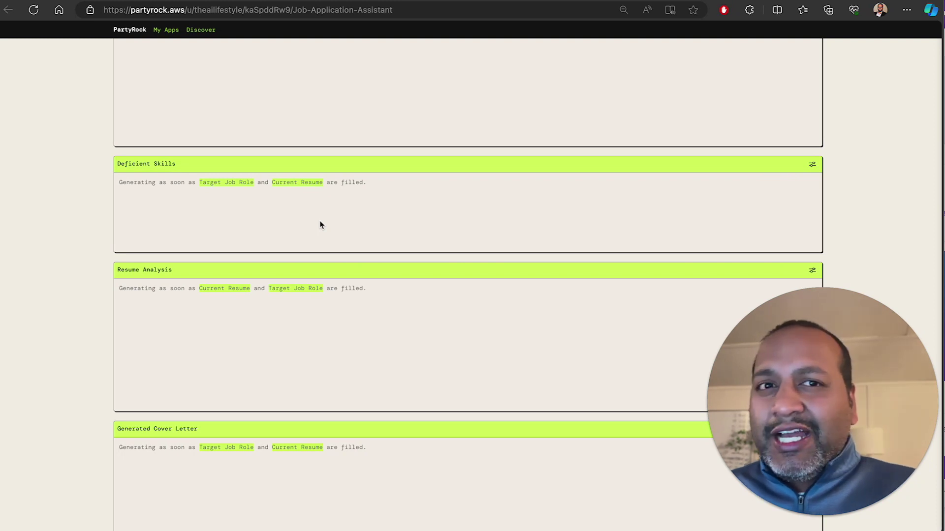
pyautogui.scroll(-2, 320, 225)
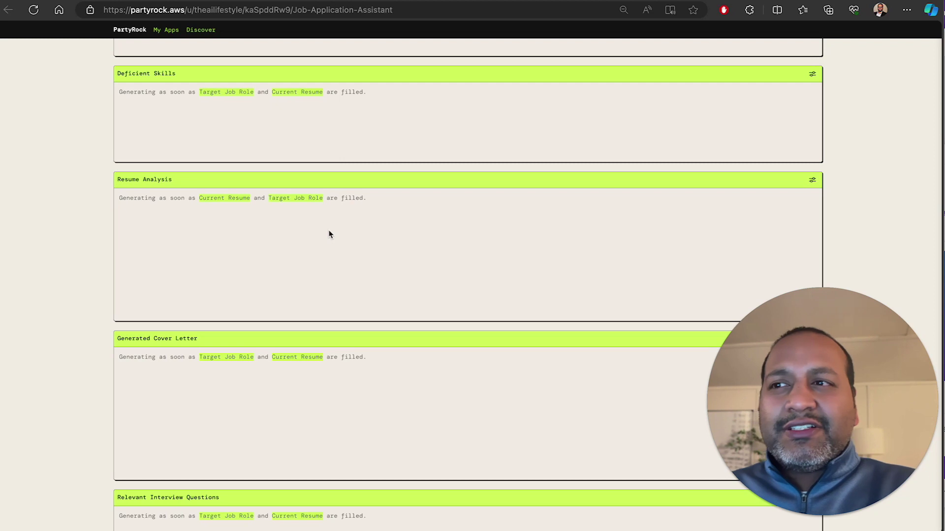
pyautogui.scroll(-4, 329, 235)
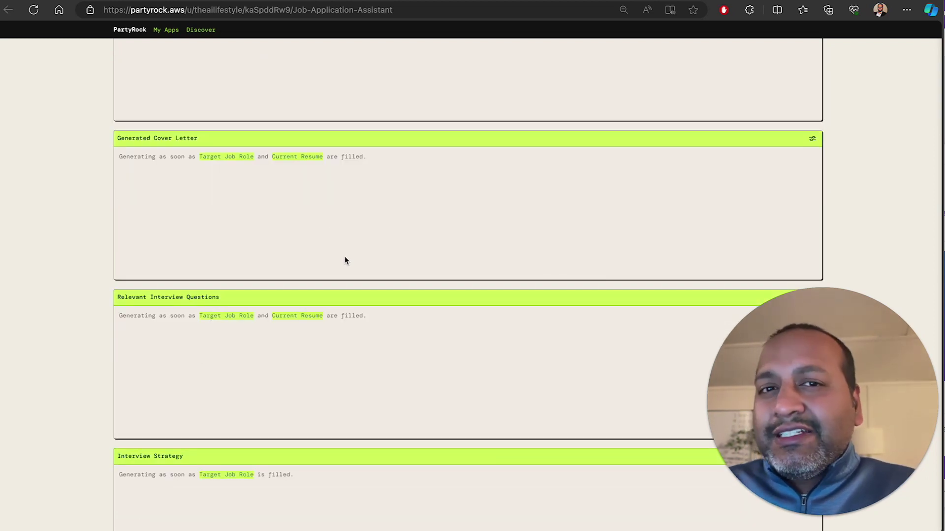
pyautogui.scroll(-2, 345, 260)
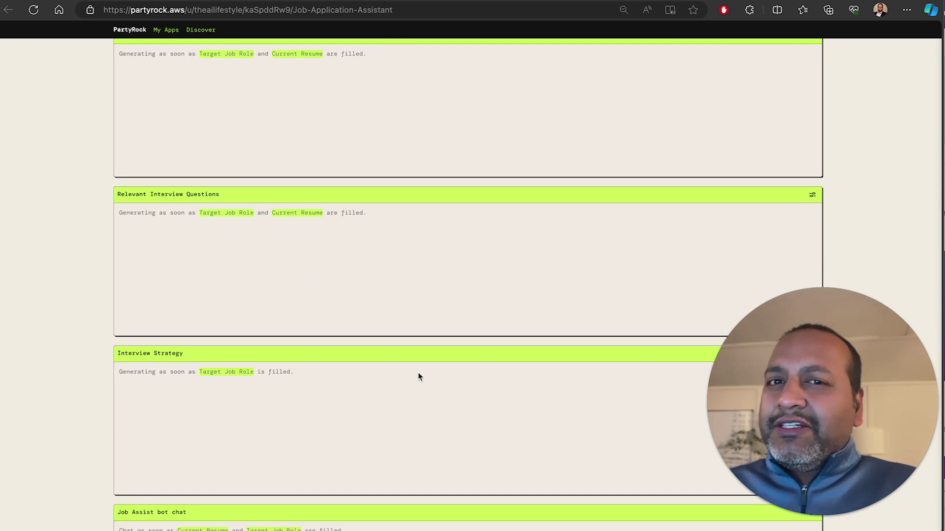
pyautogui.scroll(7, 418, 375)
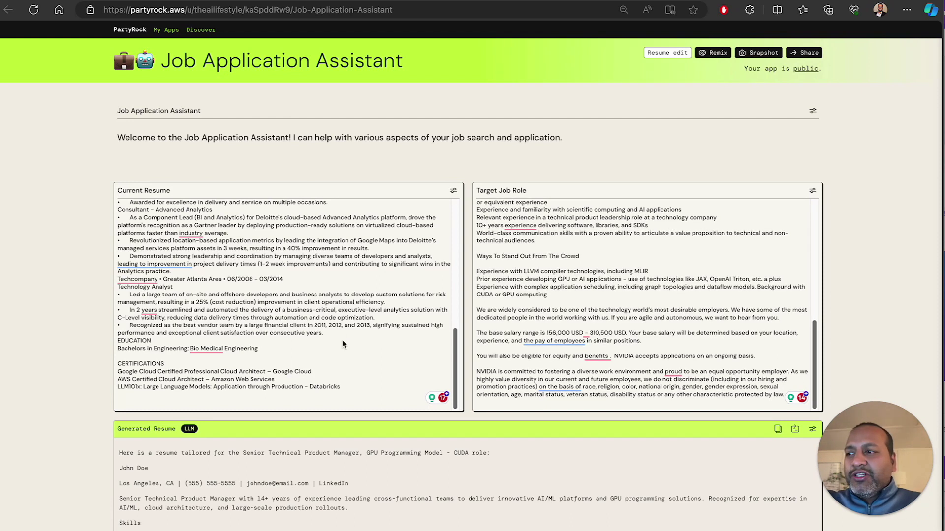
# Scroll through the Generated Resume, Deficient Skills (e.g., LLVM/MLIR) and Resume Analysis outputs for the CUDA role.
pyautogui.scroll(-5, 100, 376)
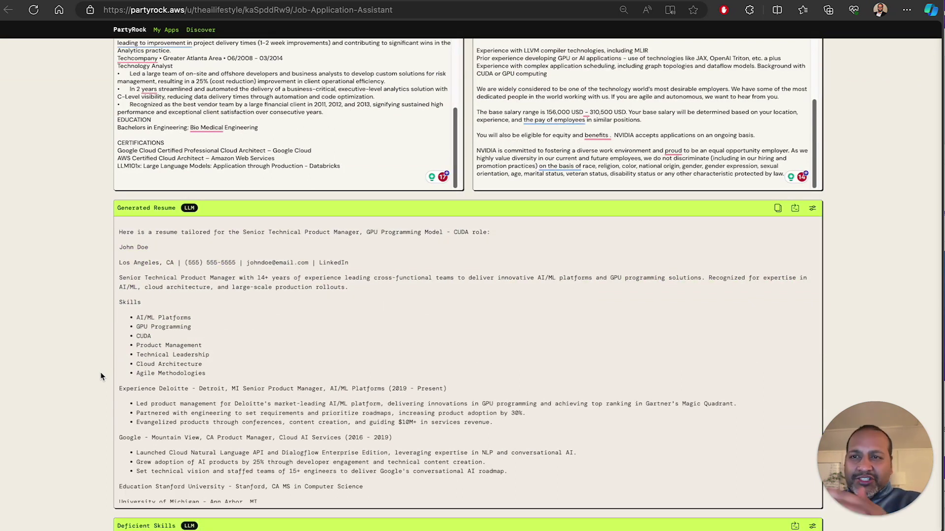
pyautogui.scroll(-1, 229, 348)
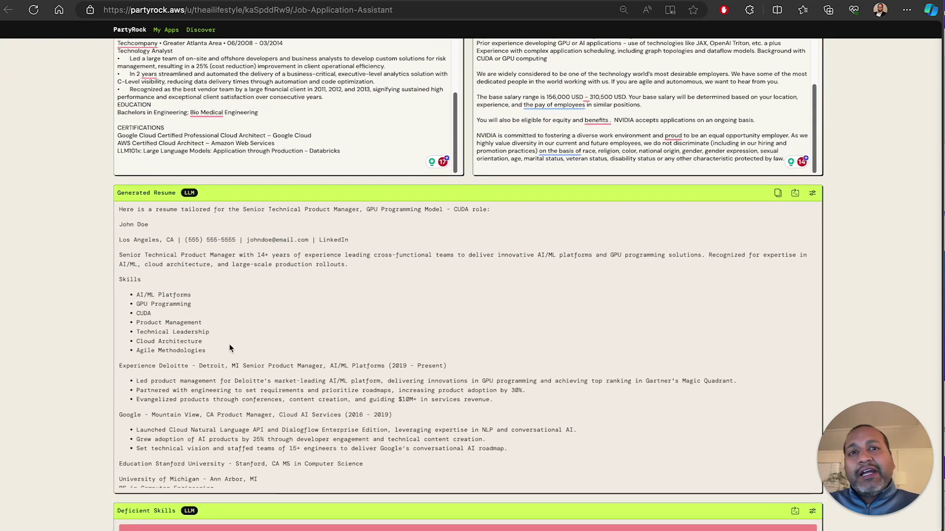
pyautogui.scroll(-7, 143, 368)
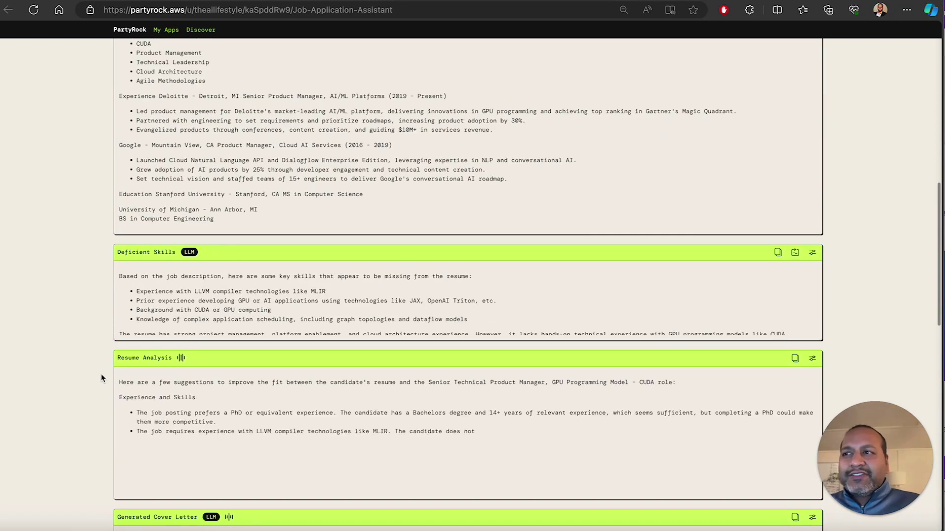
pyautogui.scroll(2, 92, 261)
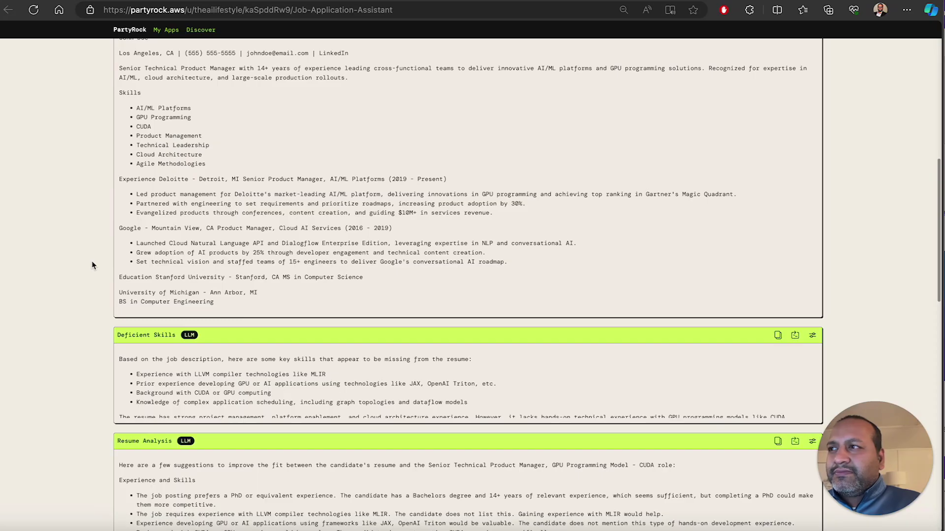